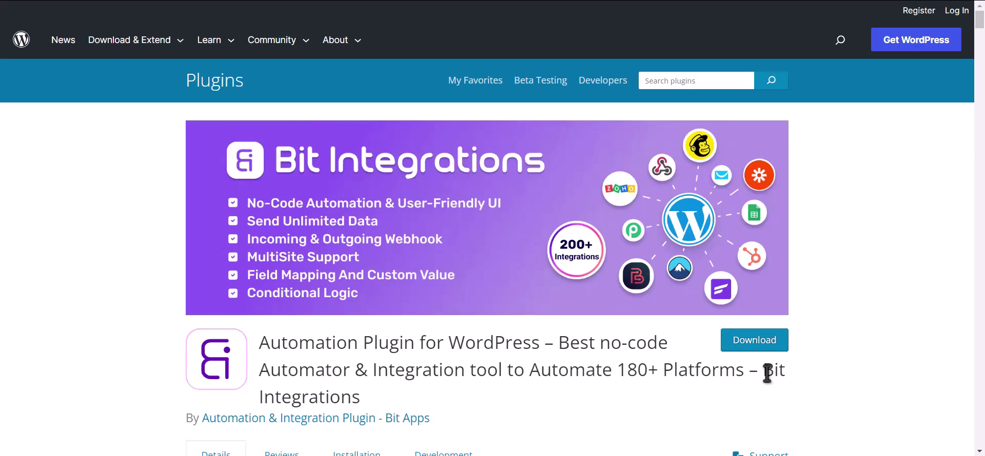
# Step: Highlight the Bit Integrations plugin name on its WordPress.org listing
pyautogui.moveTo(763, 371); pyautogui.dragTo(771, 393)
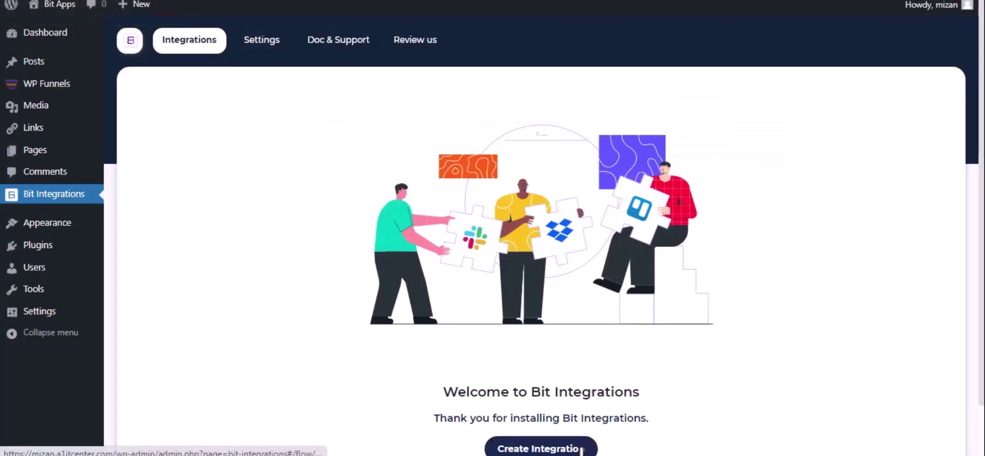
# Step: Create a new integration with WPFunnels as trigger, copy its webhook URL, and start fetching
pyautogui.click(581, 449)
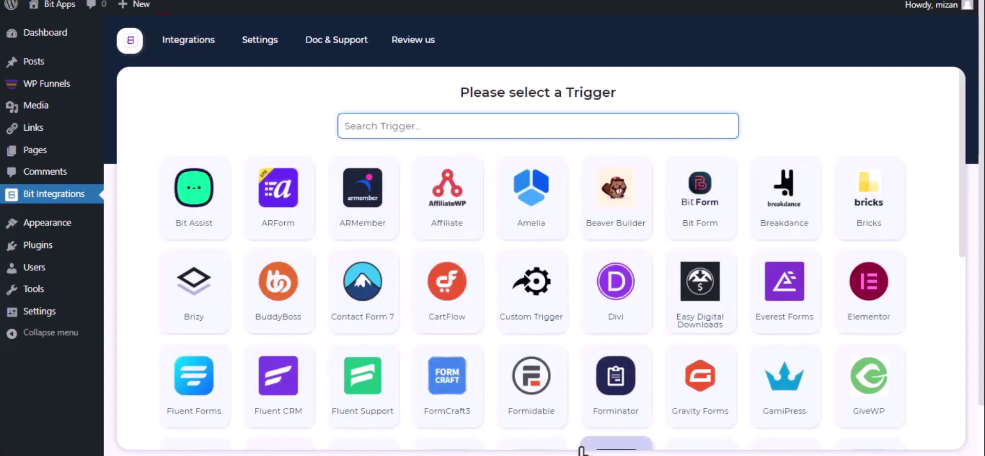
pyautogui.write('wp')
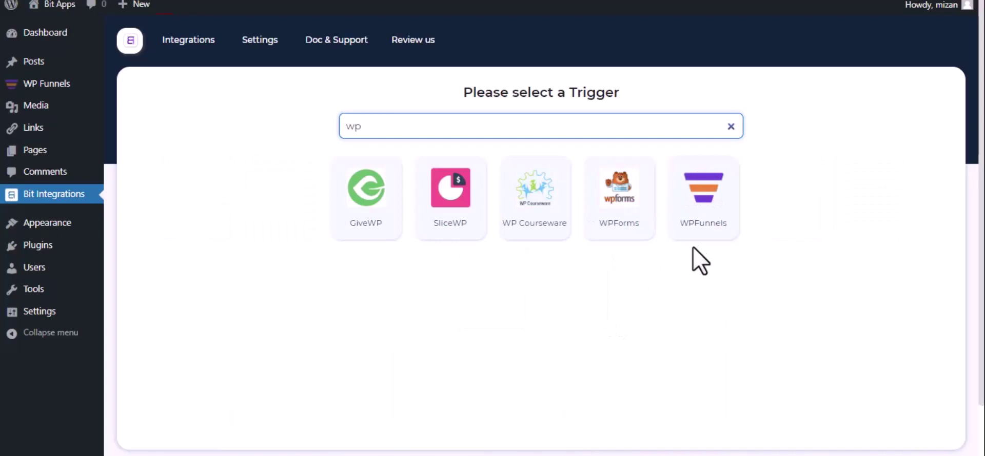
pyautogui.click(693, 236)
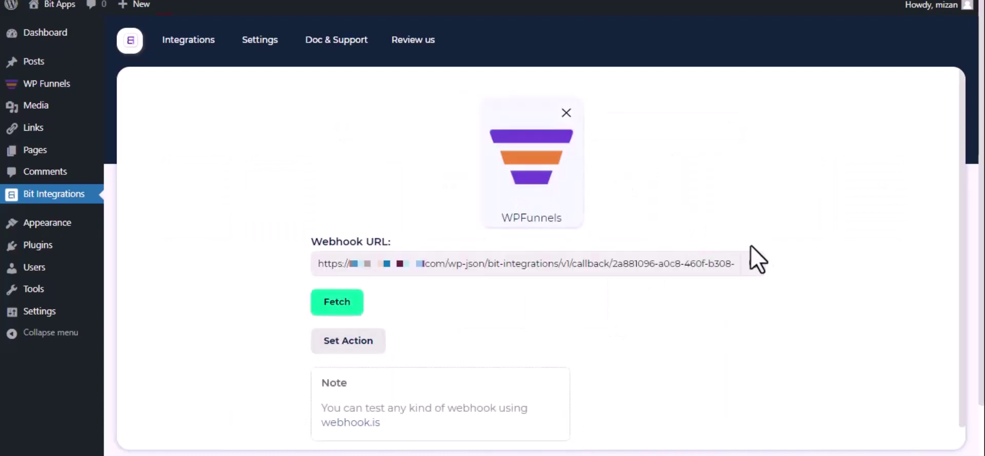
pyautogui.click(751, 266)
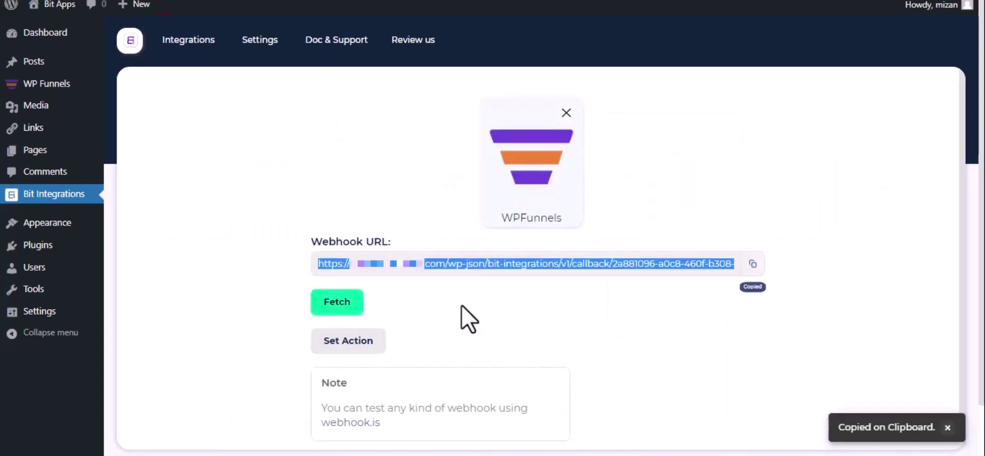
pyautogui.click(326, 306)
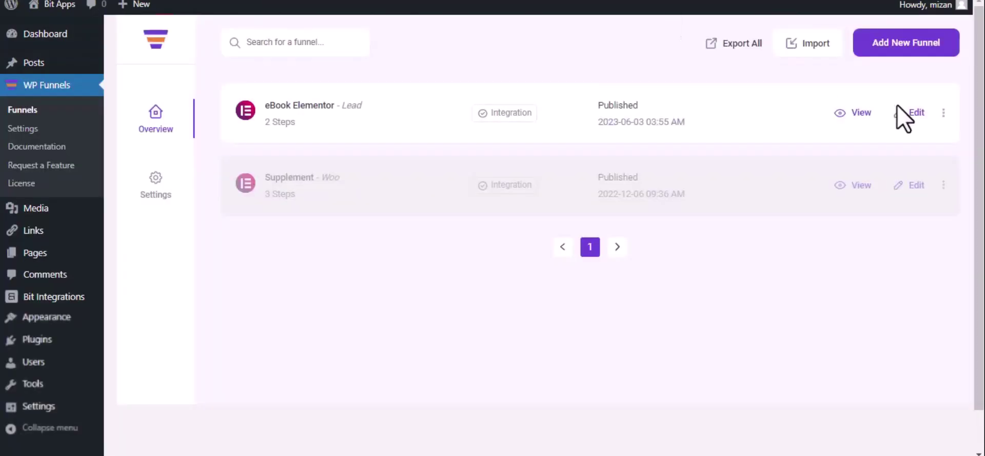
# Step: Add a new webhook in the eBook Elementor funnel's webhook settings
pyautogui.click(913, 113)
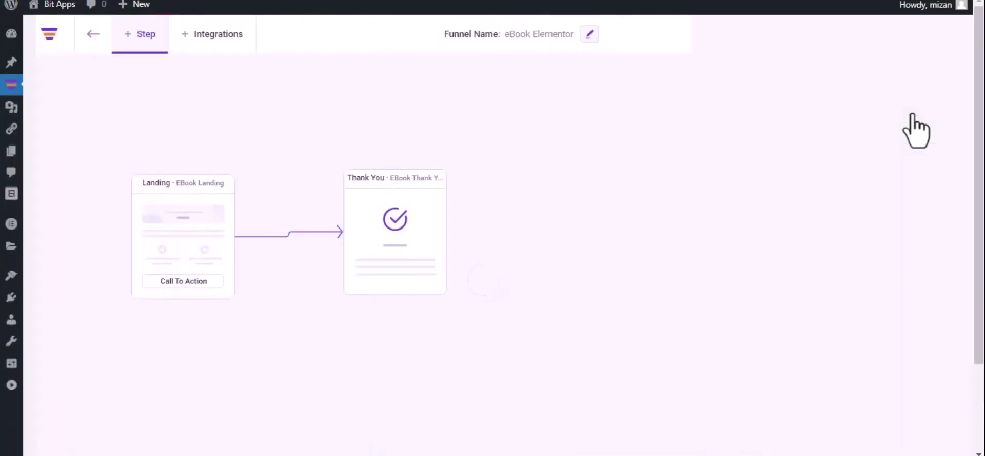
pyautogui.click(957, 34)
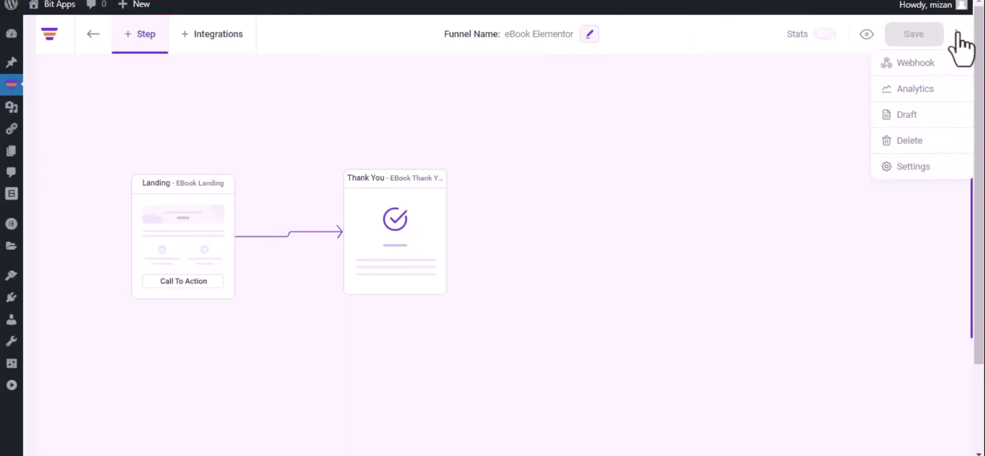
pyautogui.click(936, 62)
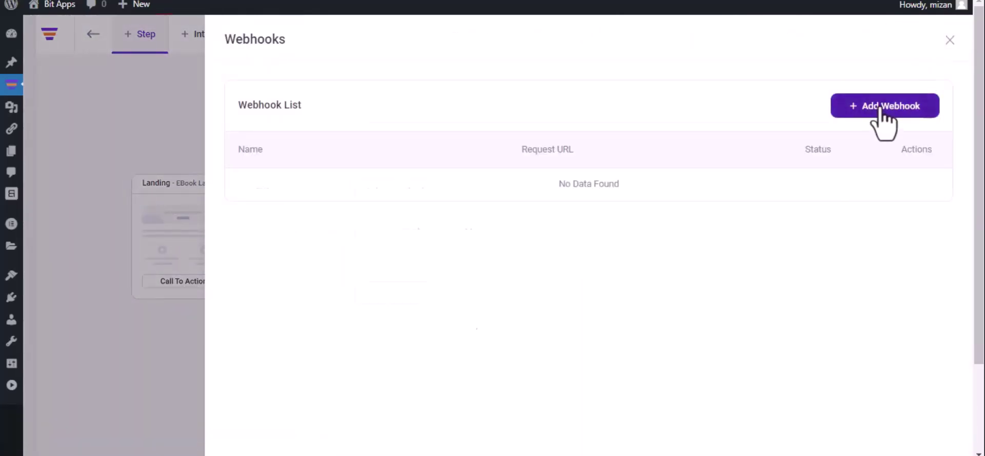
pyautogui.click(881, 108)
pyautogui.write('Bit Integrations')
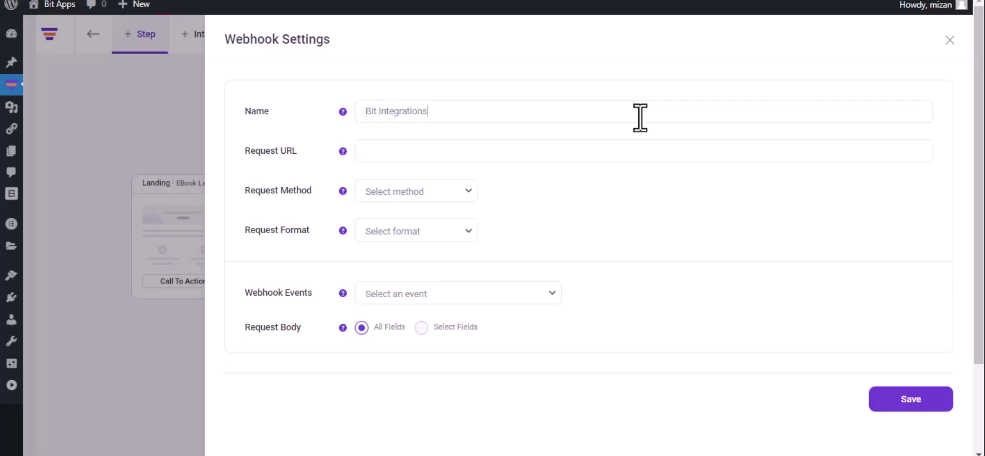
# Step: Set the webhook to the copied URL, POST, JSON, firing After Optin Form Submitted
pyautogui.click(490, 150)
pyautogui.hotkey('ctrl', 'v')
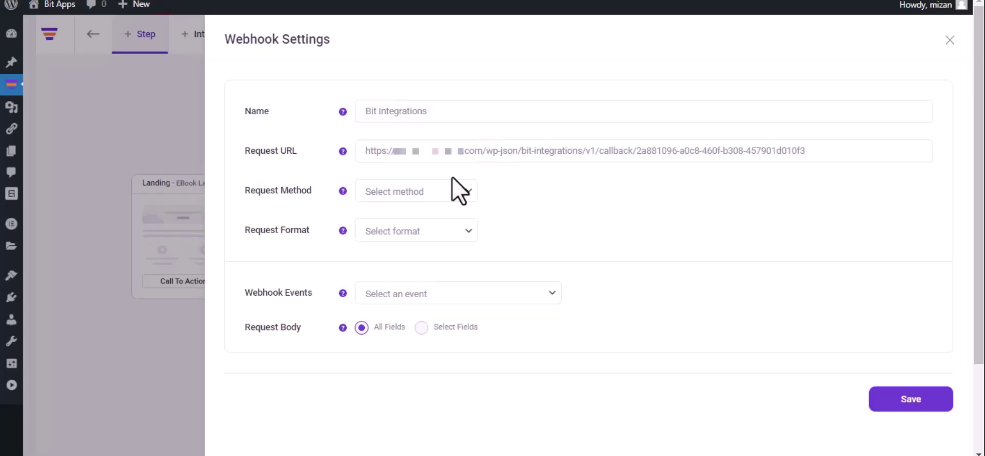
pyautogui.click(421, 197)
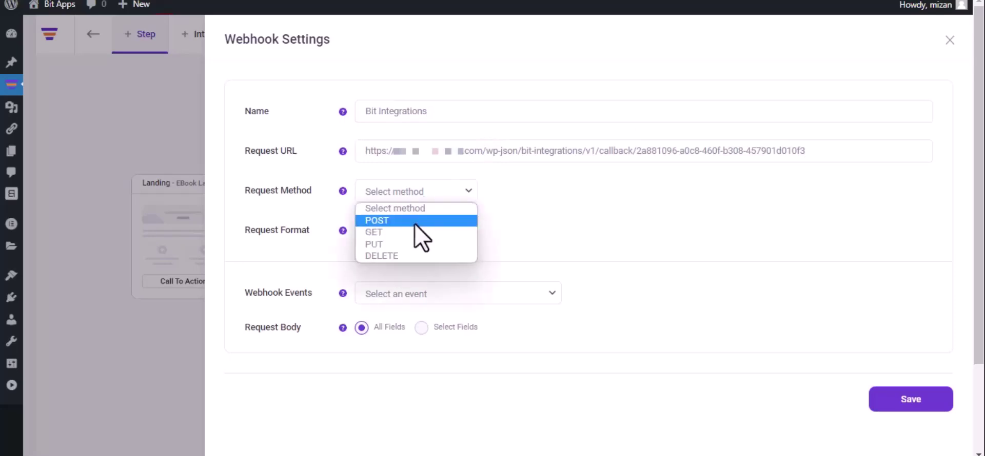
pyautogui.click(416, 223)
pyautogui.click(414, 226)
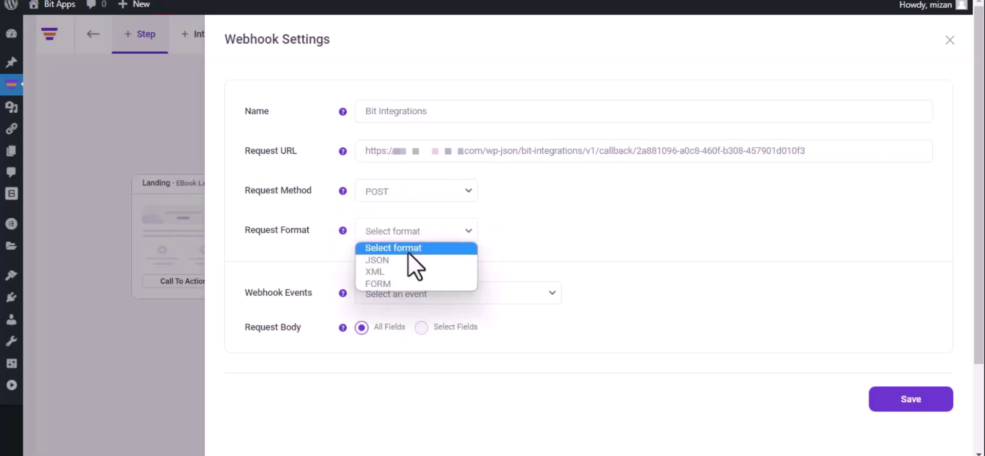
pyautogui.click(408, 262)
pyautogui.click(434, 294)
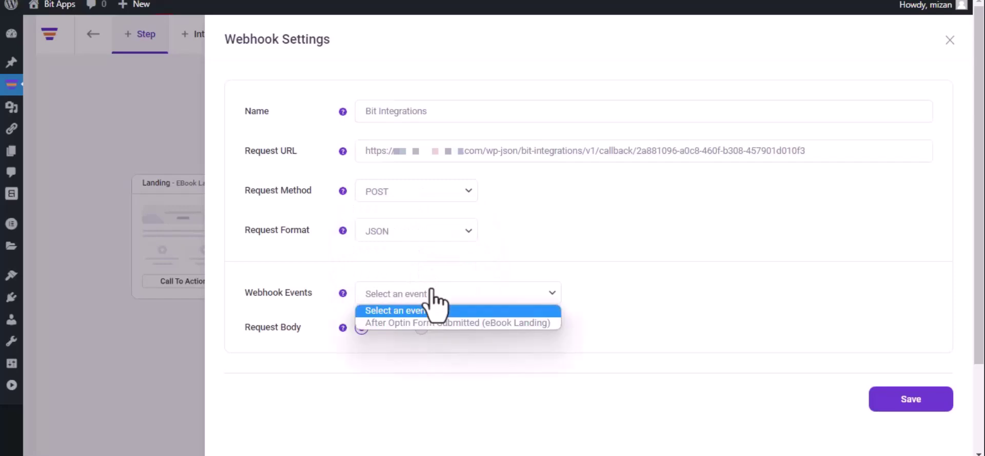
pyautogui.click(432, 325)
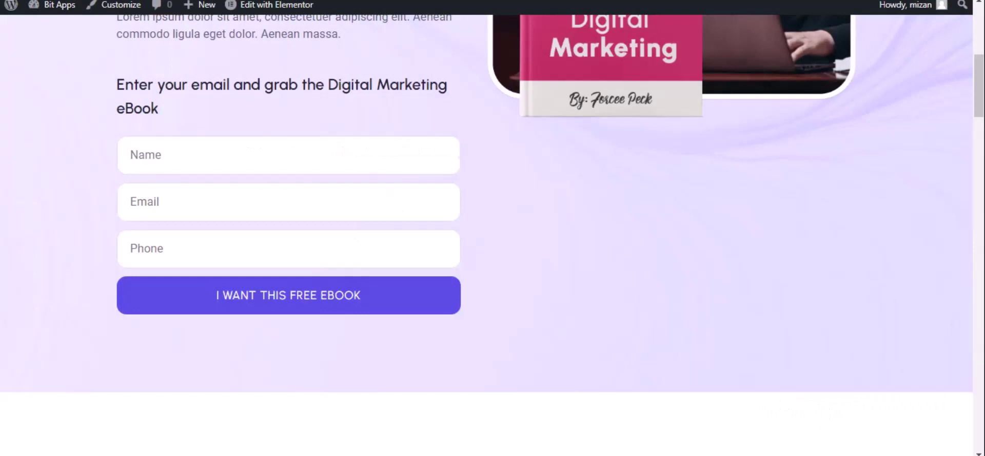
# Step: Submit the ebook optin form with a test name, email and phone number
pyautogui.click(278, 157)
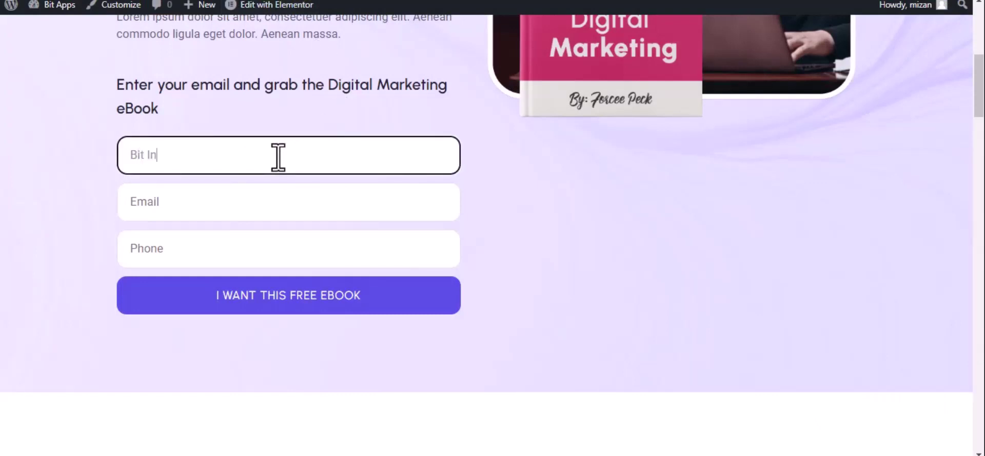
pyautogui.click(218, 212)
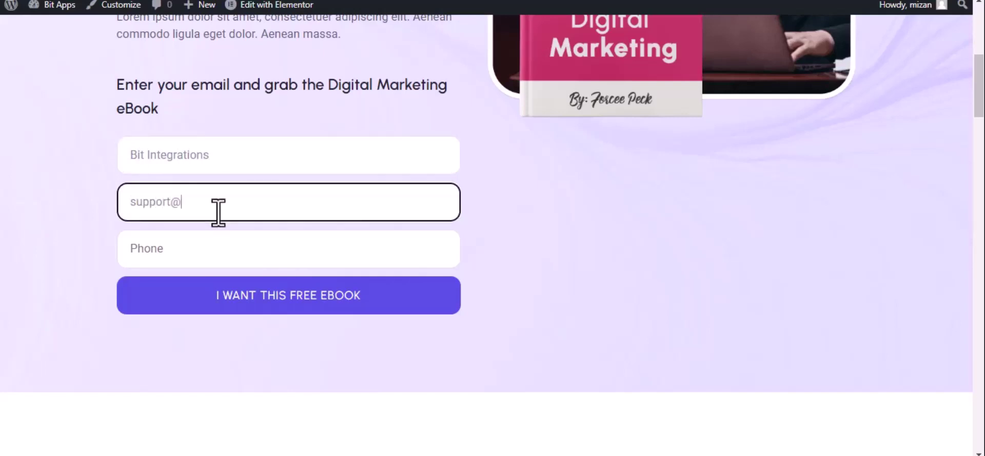
pyautogui.write('ro')
pyautogui.click(219, 250)
pyautogui.write('4445556')
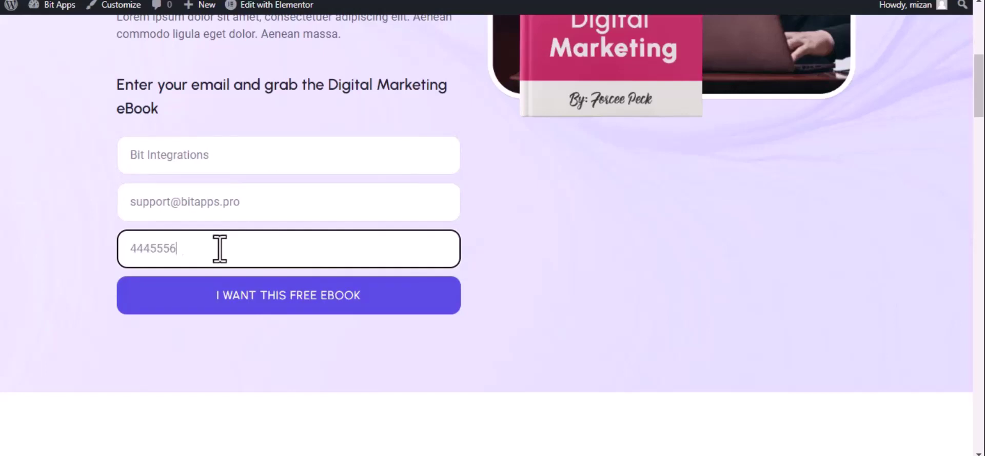
pyautogui.write('6')
pyautogui.click(252, 298)
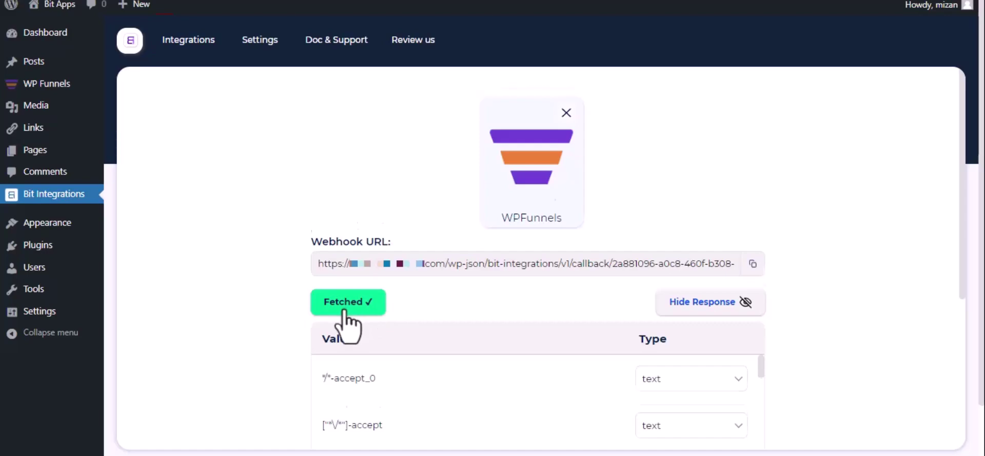
# Step: Choose Dropbox as the integration action and highlight the client id and secret note
pyautogui.scroll(-5, 345, 314)
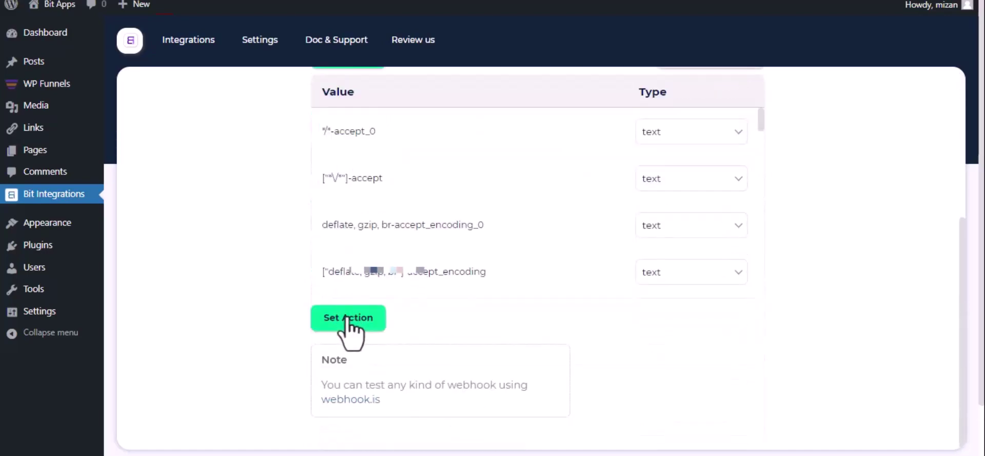
pyautogui.click(345, 317)
pyautogui.click(382, 65)
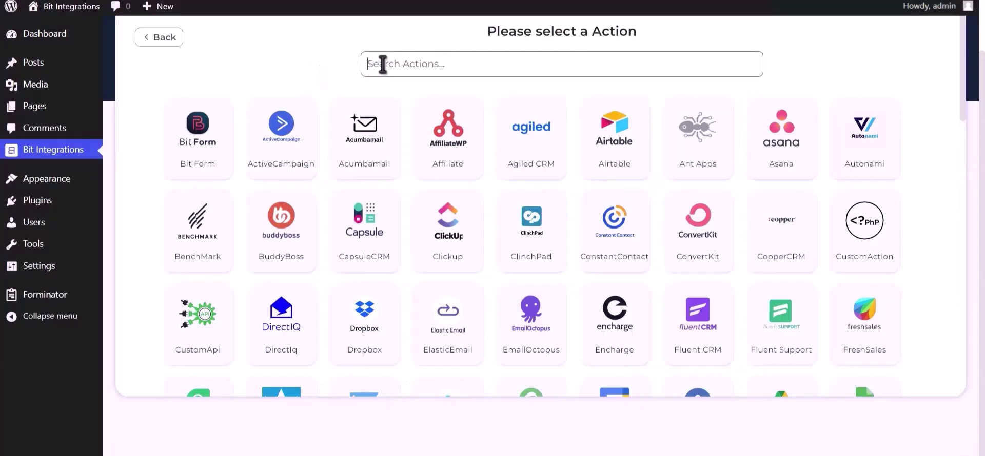
pyautogui.write('Dropbox')
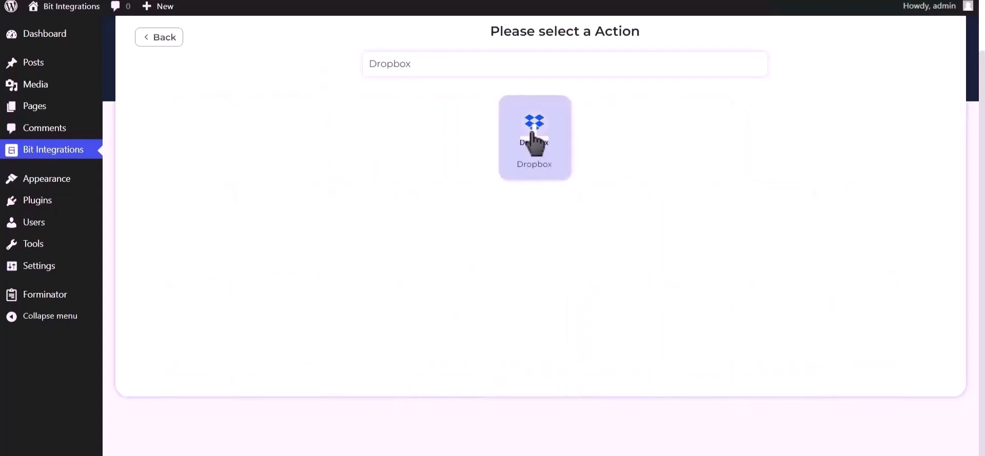
pyautogui.click(534, 137)
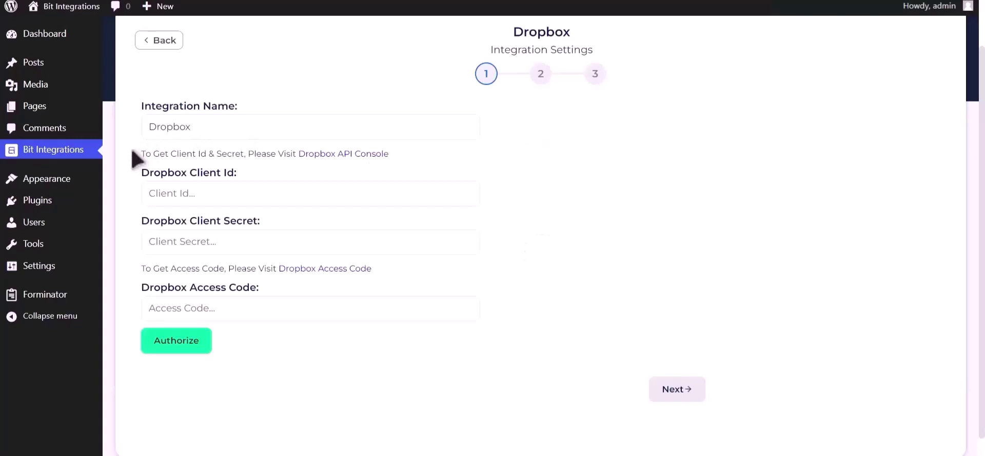
pyautogui.moveTo(140, 154); pyautogui.dragTo(294, 153)
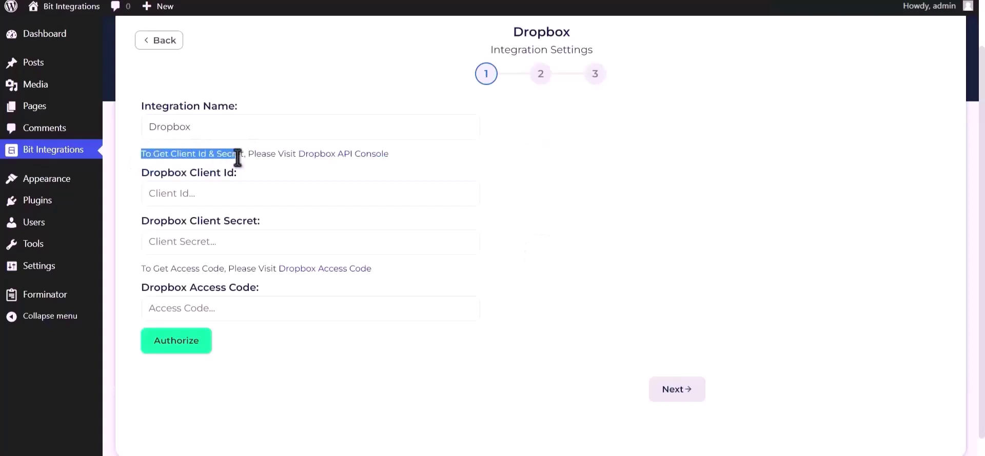
# Step: In the Dropbox API Console, start a Scoped access, Full Dropbox app named BitIntegrations
pyautogui.click(339, 155)
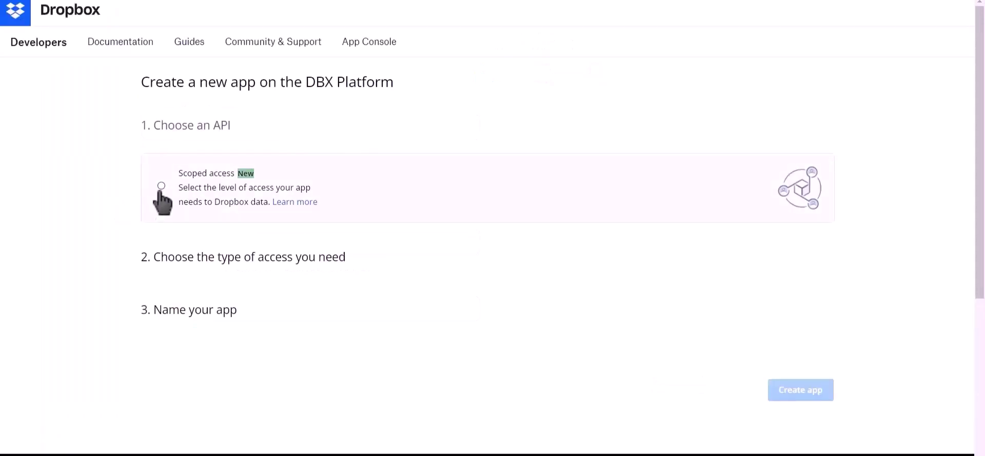
pyautogui.click(161, 186)
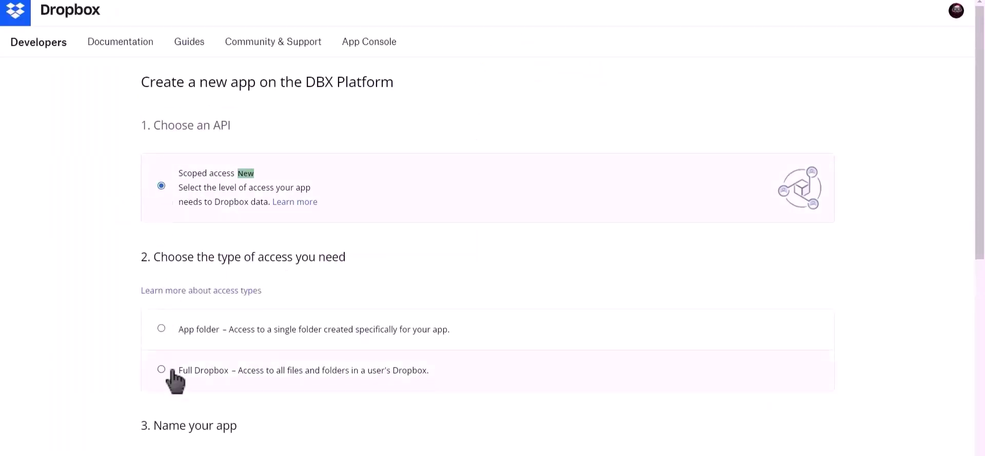
pyautogui.click(164, 370)
pyautogui.scroll(-4, 181, 377)
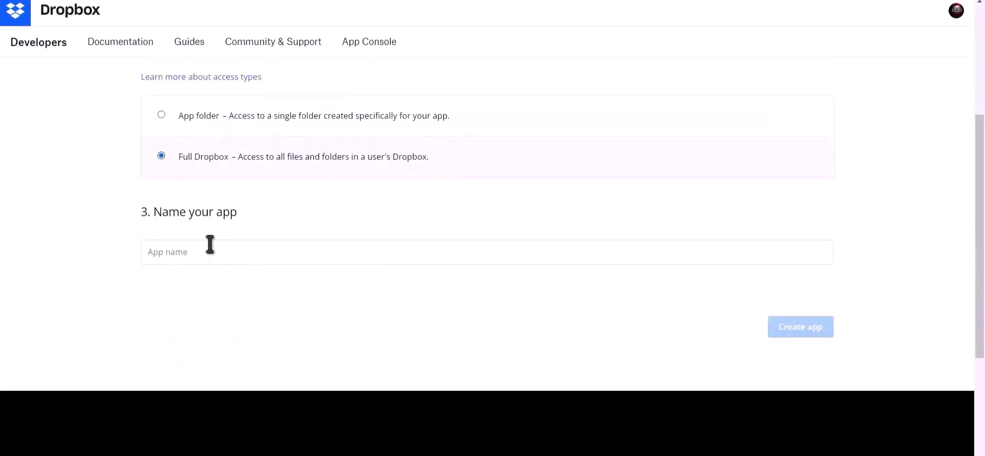
pyautogui.write('BitIntegrations')
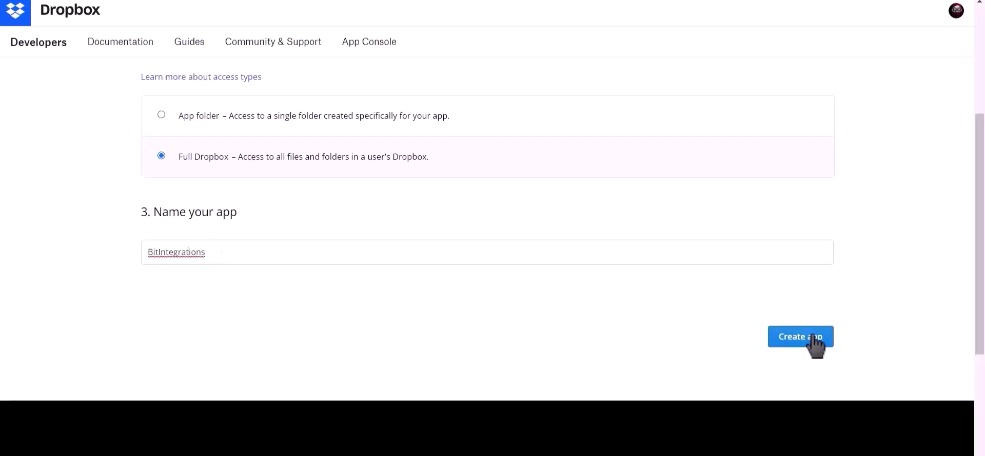
# Step: Create the BitIntegrations app and grant account_info.write and files.metadata.write permissions
pyautogui.click(780, 341)
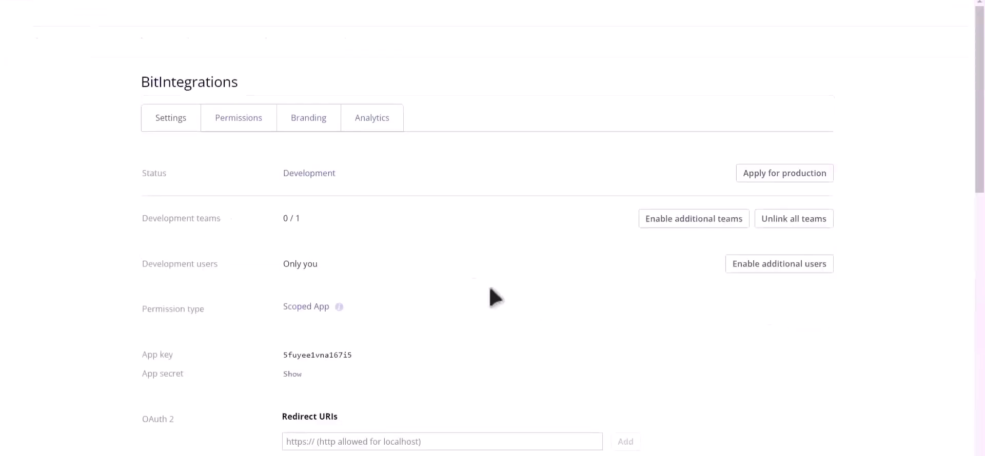
pyautogui.click(239, 123)
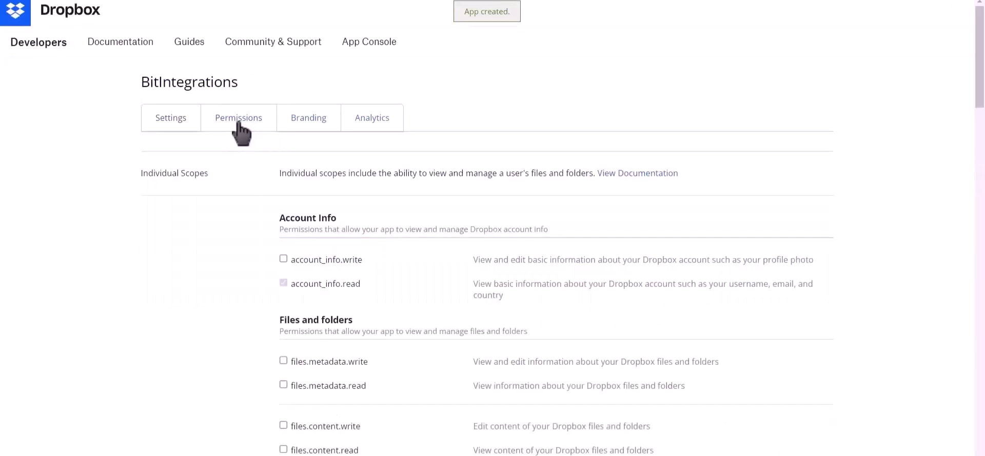
pyautogui.click(283, 259)
pyautogui.scroll(-2, 285, 257)
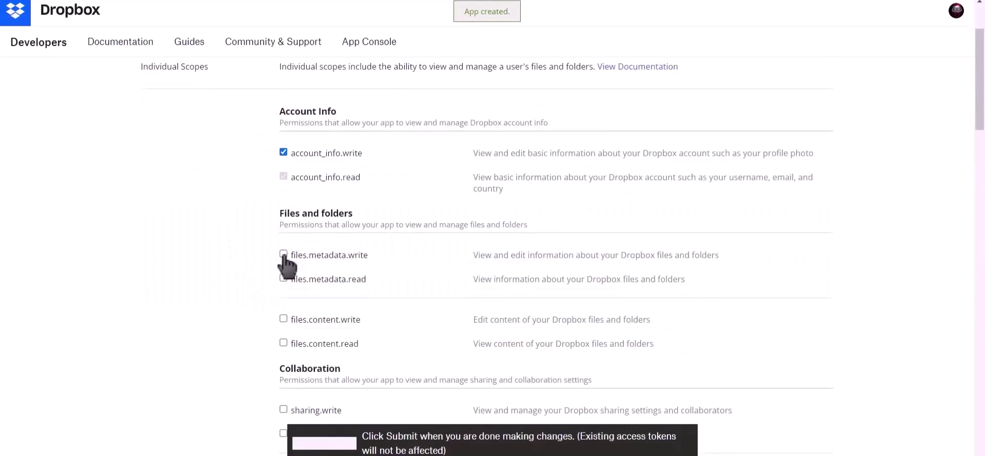
pyautogui.click(283, 255)
# Step: Grant sharing.write, file_requests.write and contacts.write, then submit the permission changes
pyautogui.scroll(-2, 286, 259)
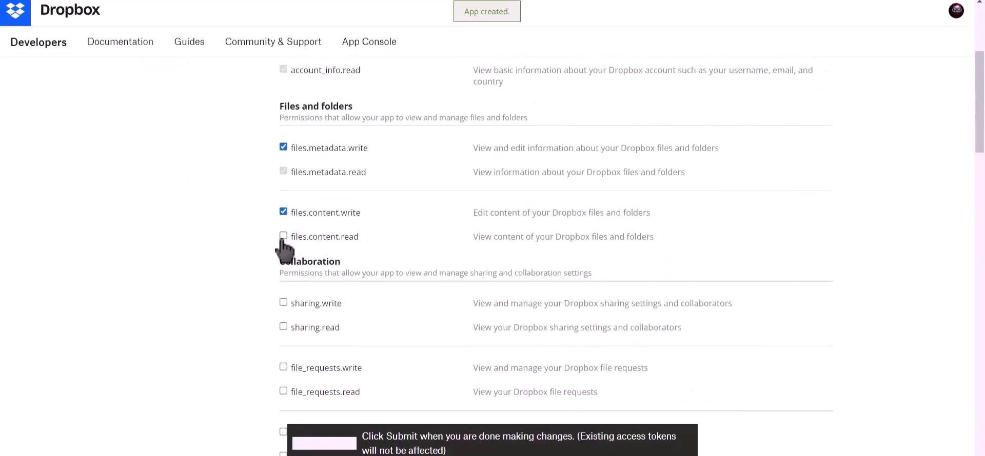
pyautogui.scroll(-2, 284, 249)
pyautogui.click(283, 196)
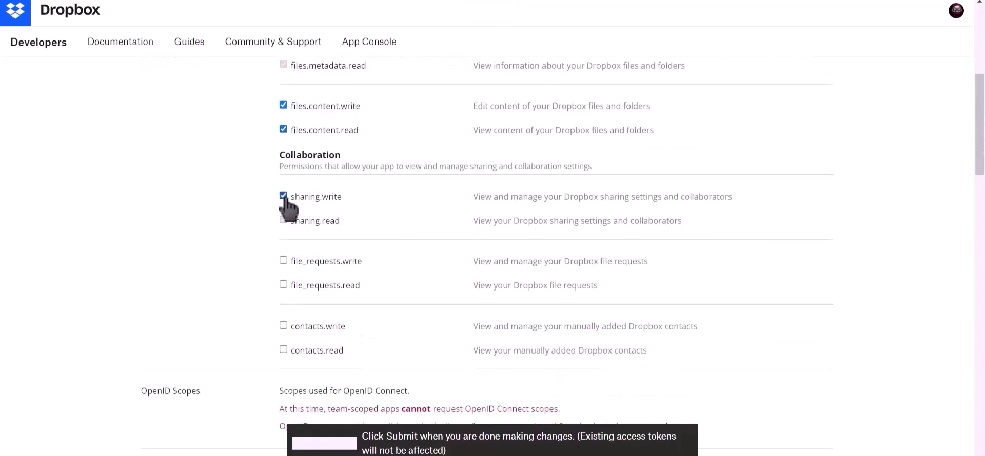
pyautogui.click(283, 261)
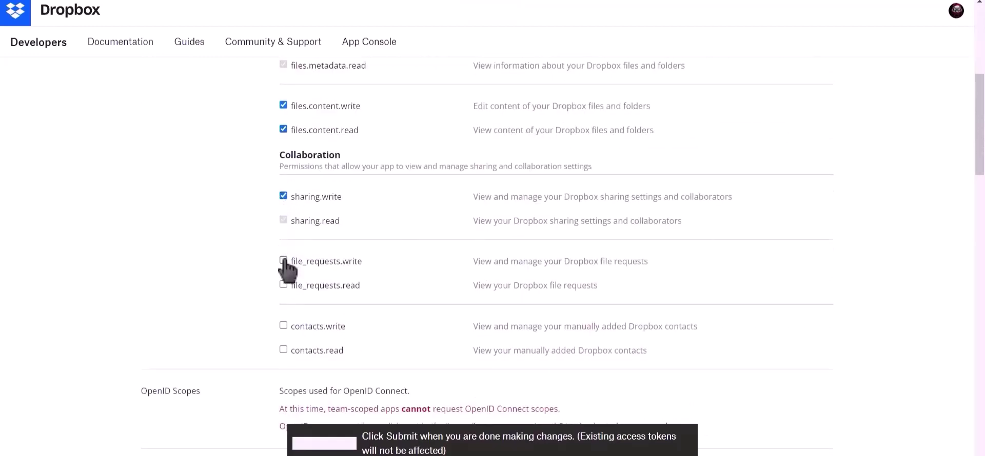
pyautogui.click(283, 326)
pyautogui.scroll(-2, 283, 334)
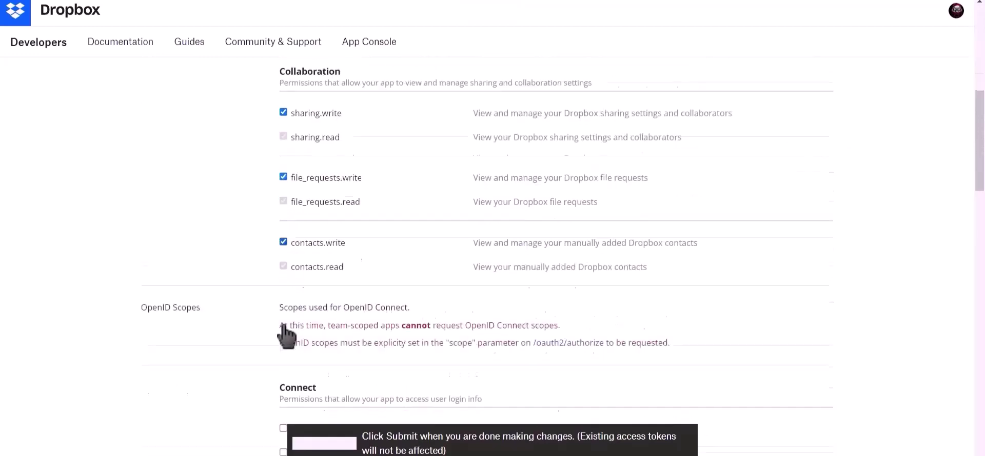
pyautogui.click(347, 449)
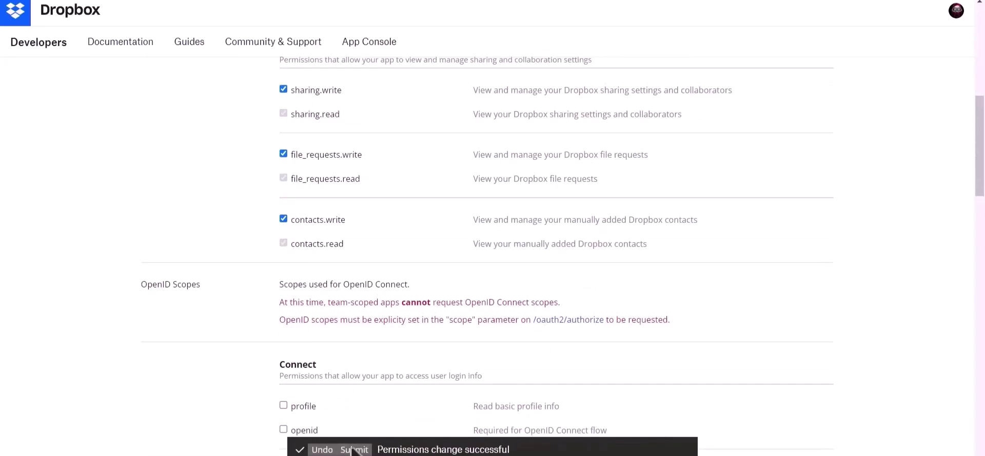
# Step: Copy the BitIntegrations app key from the app's Settings page
pyautogui.scroll(15, 385, 316)
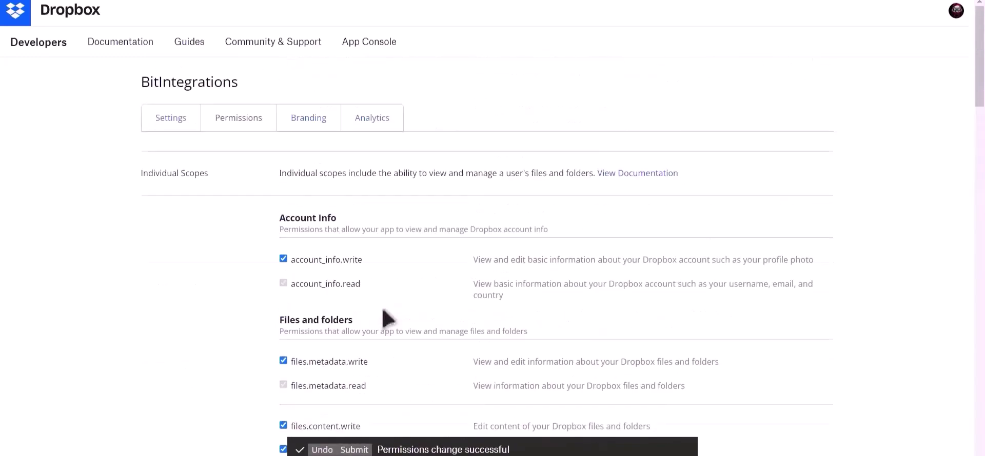
pyautogui.click(168, 133)
pyautogui.scroll(-2, 141, 254)
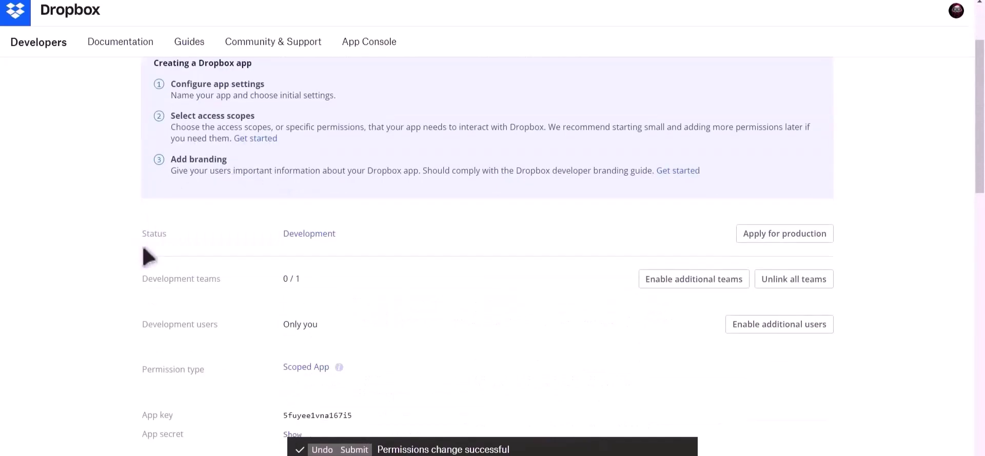
pyautogui.scroll(-2, 145, 254)
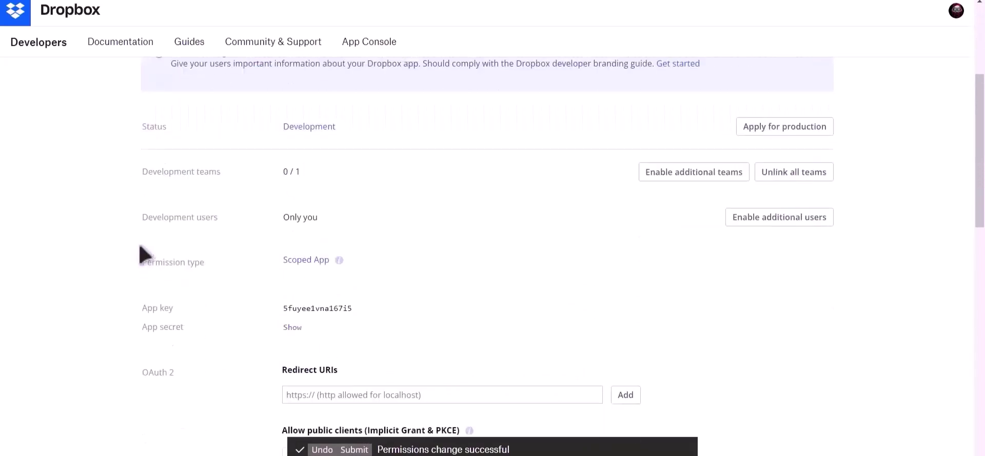
pyautogui.moveTo(142, 308); pyautogui.dragTo(174, 314)
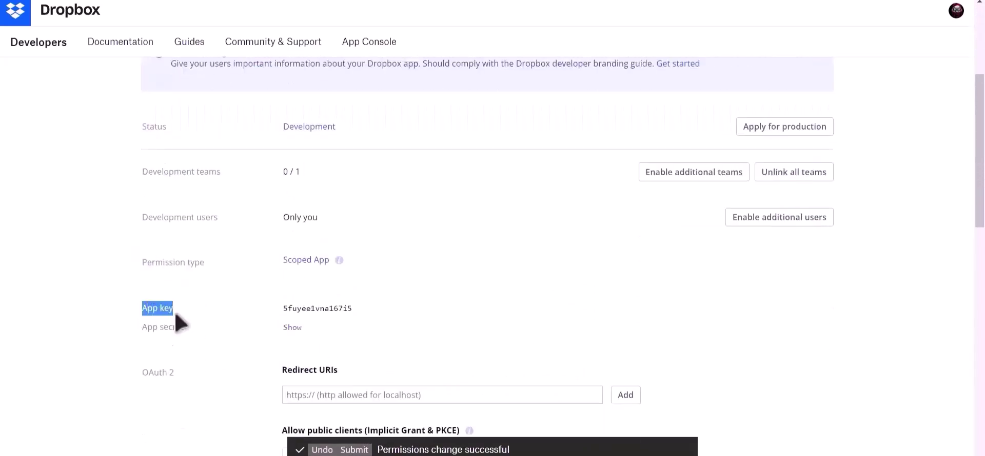
pyautogui.doubleClick(286, 308)
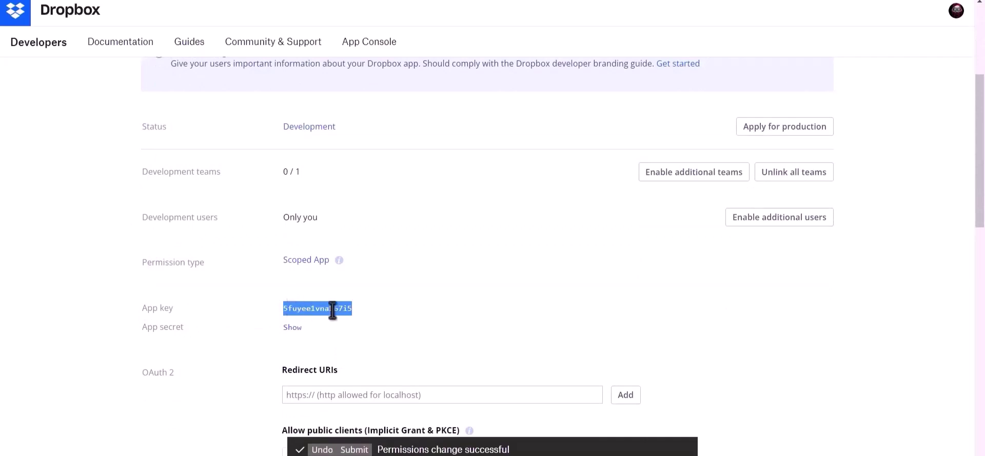
pyautogui.hotkey('ctrl', 'c')
# Step: Paste the Dropbox app key into the Dropbox Client Id field
pyautogui.hotkey('alt', 'Tab')
pyautogui.click(231, 193)
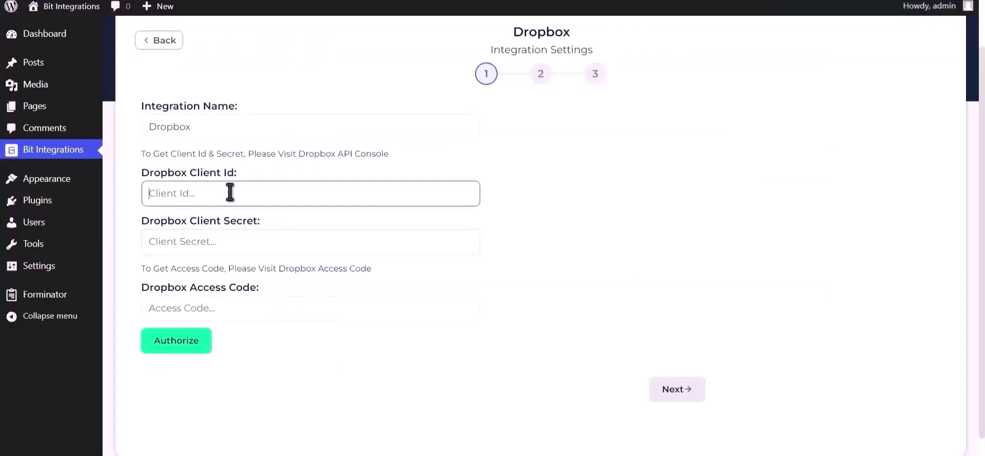
pyautogui.hotkey('ctrl', 'v')
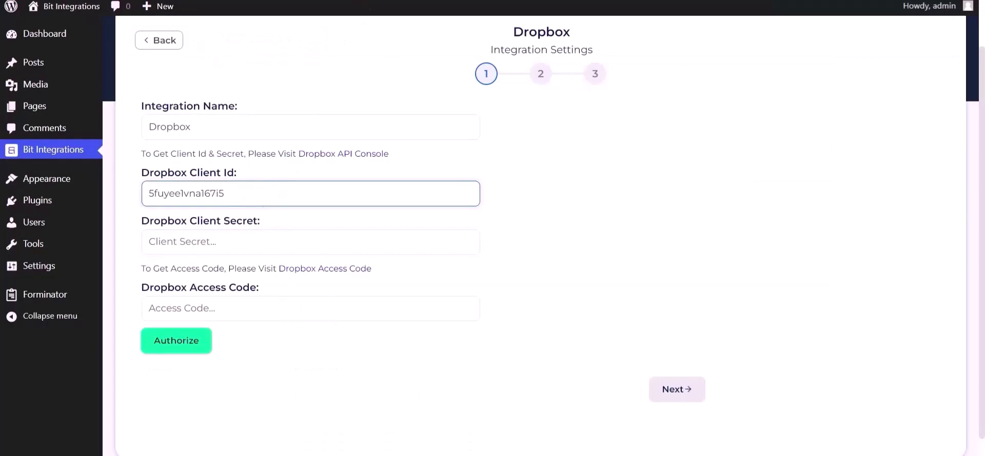
# Step: Reveal the Dropbox app secret and paste it into the Dropbox Client Secret field
pyautogui.hotkey('alt', 'Tab')
pyautogui.click(286, 328)
pyautogui.doubleClick(312, 329)
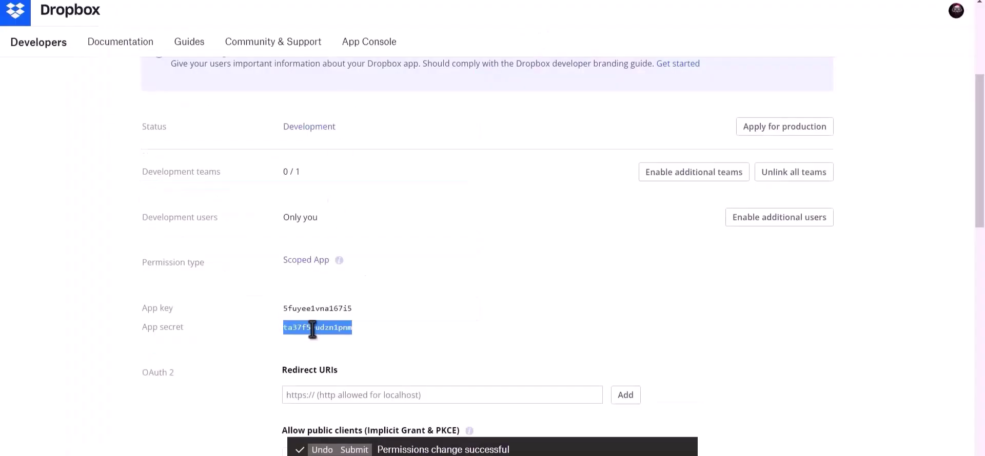
pyautogui.hotkey('alt', 'Tab')
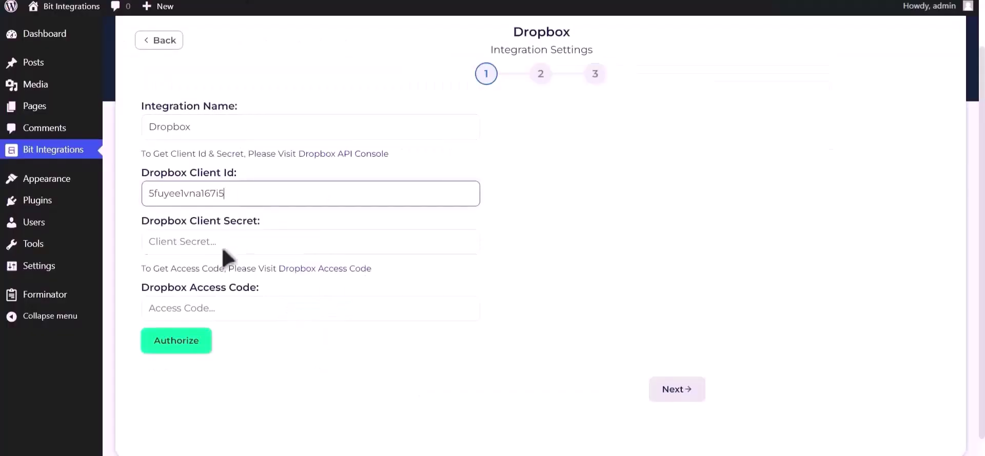
pyautogui.click(224, 242)
pyautogui.hotkey('ctrl', 'v')
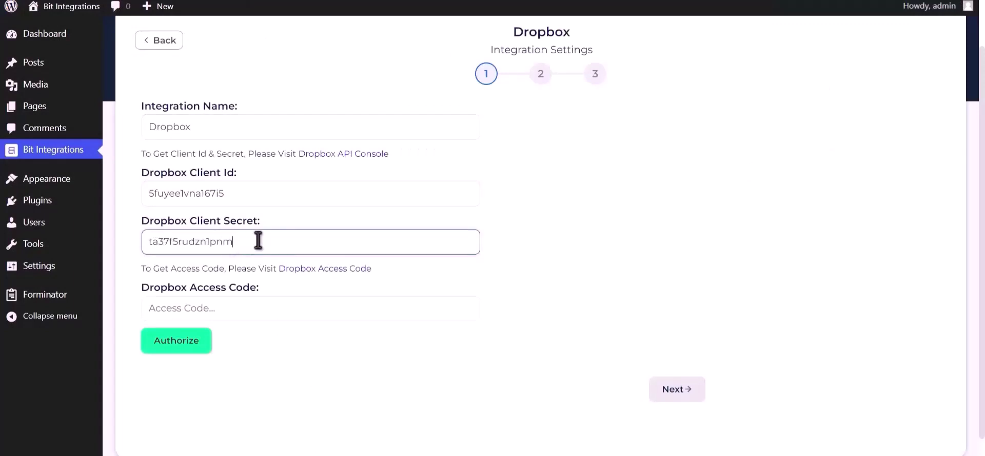
# Step: Authorize BitIntegrations in Dropbox and copy the generated access code
pyautogui.click(324, 270)
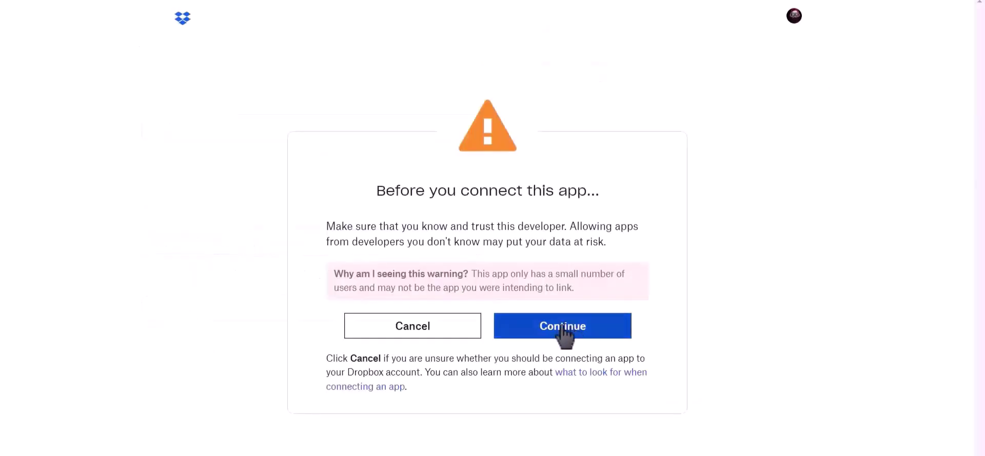
pyautogui.click(566, 333)
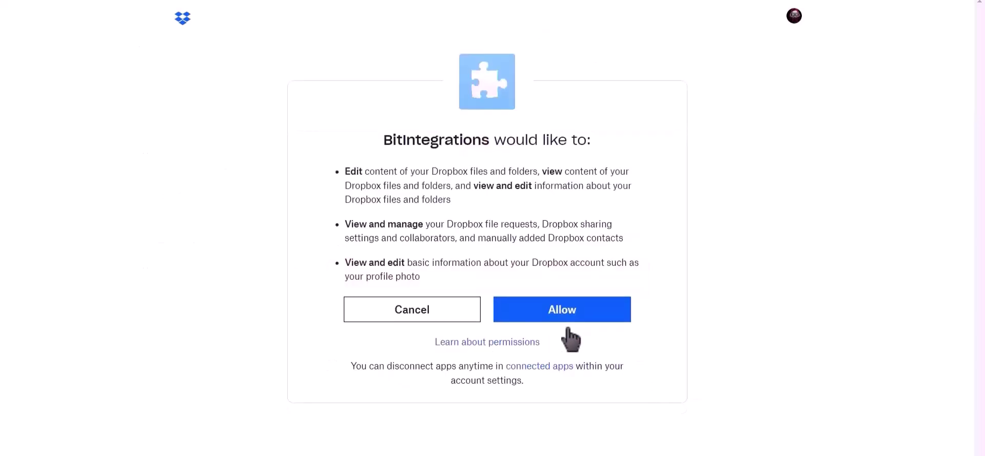
pyautogui.click(563, 312)
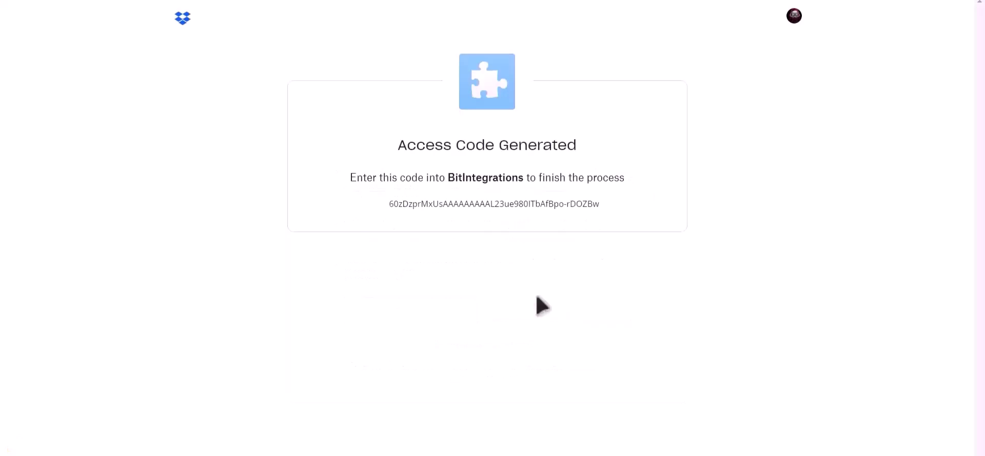
pyautogui.tripleClick(522, 204)
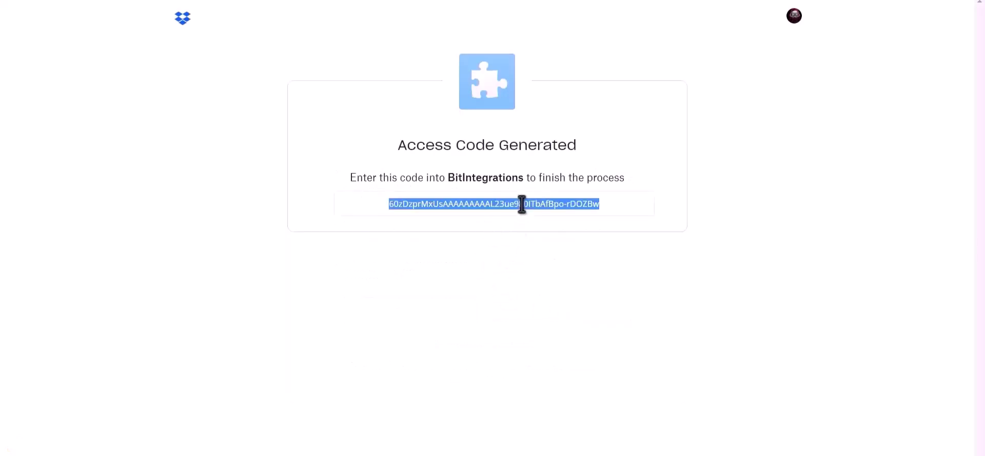
pyautogui.rightClick(534, 206)
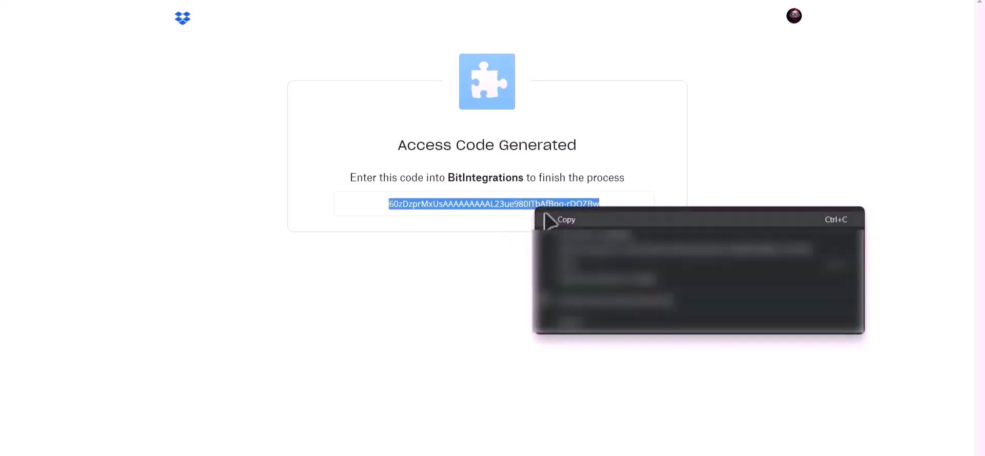
pyautogui.click(549, 220)
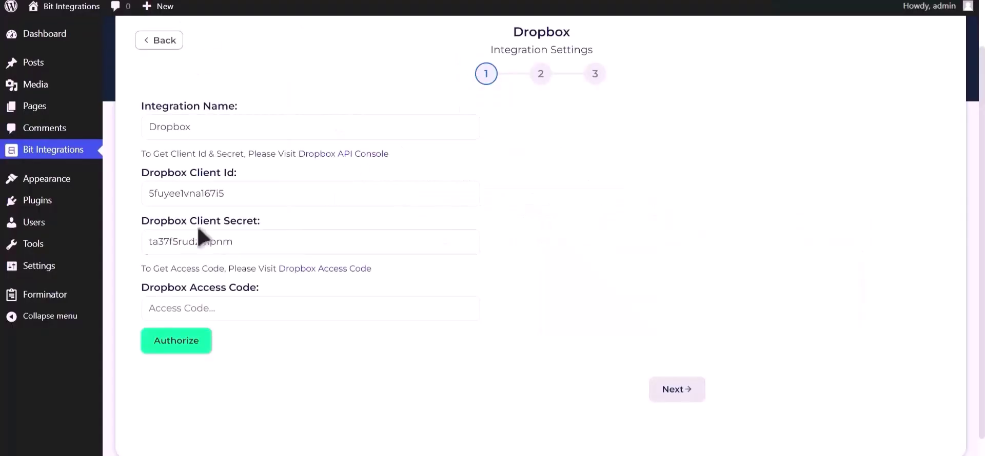
# Step: Paste the copied access code into the Dropbox form and authorize the Dropbox connection
pyautogui.click(264, 308)
pyautogui.hotkey('ctrl', 'v')
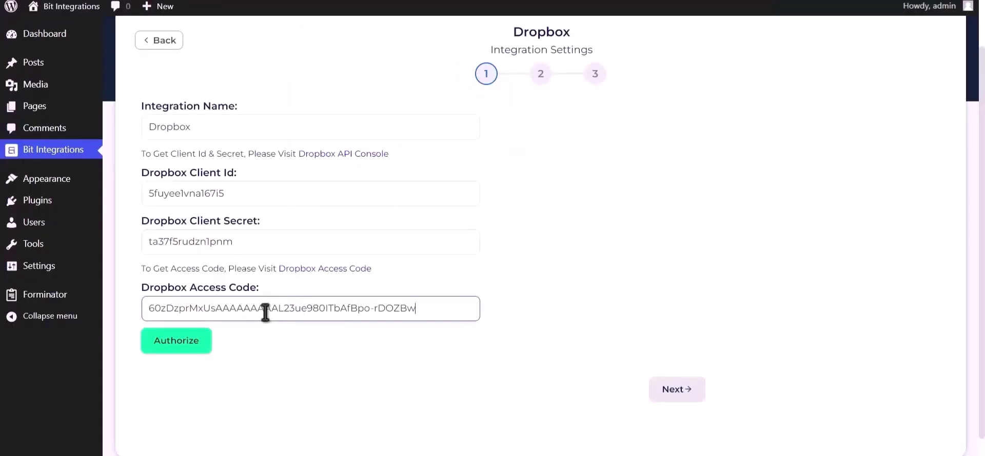
pyautogui.click(183, 344)
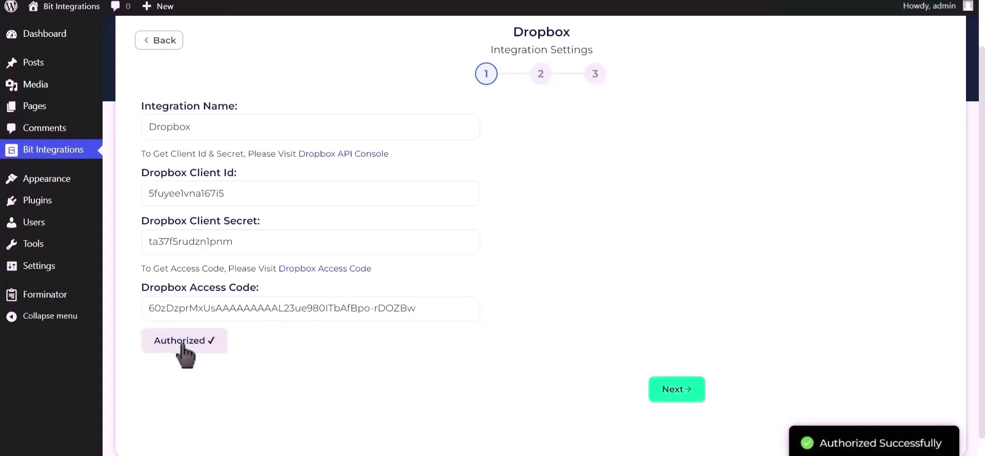
pyautogui.moveTo(819, 444); pyautogui.dragTo(948, 442)
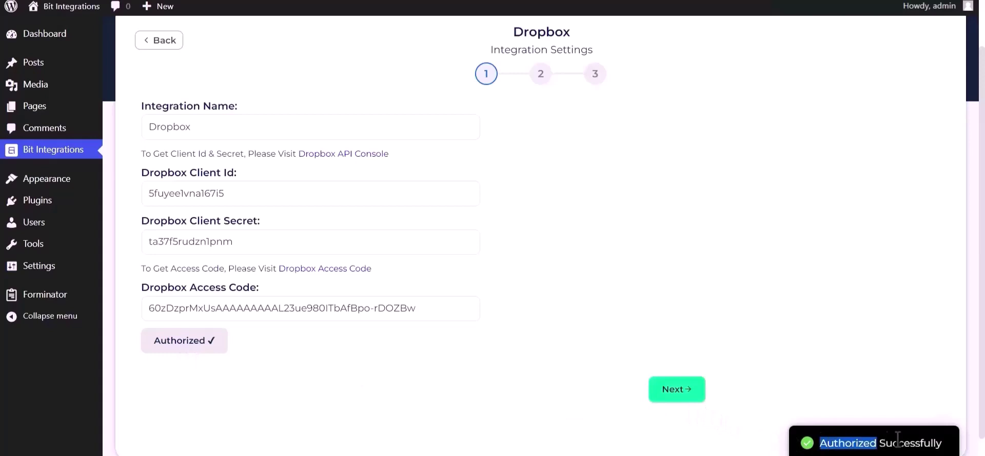
pyautogui.click(731, 413)
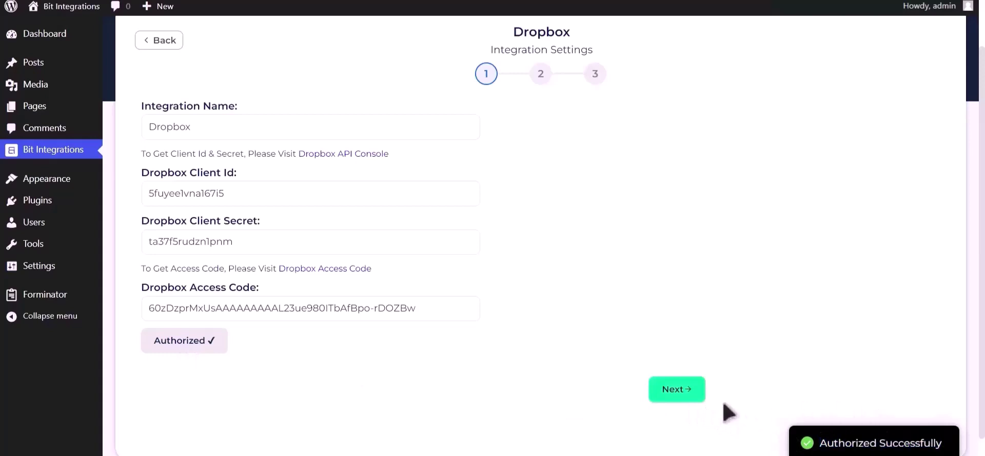
# Step: Map the Upload file-1 field to the 'bit integrations' Dropbox folder and advance to completion
pyautogui.click(681, 390)
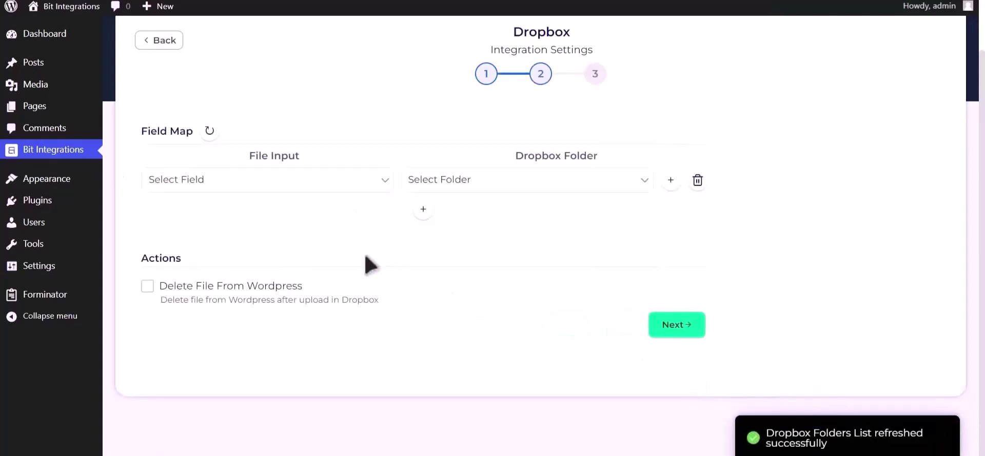
pyautogui.click(275, 177)
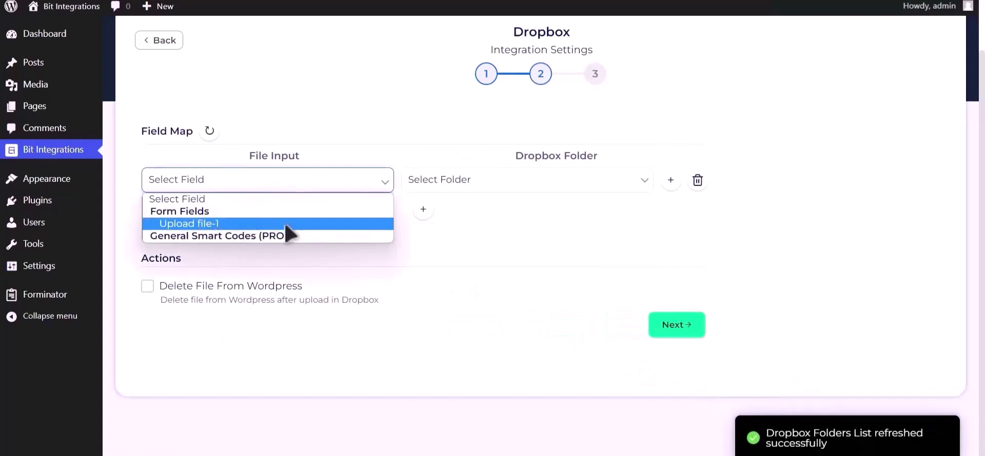
pyautogui.click(249, 226)
pyautogui.click(487, 190)
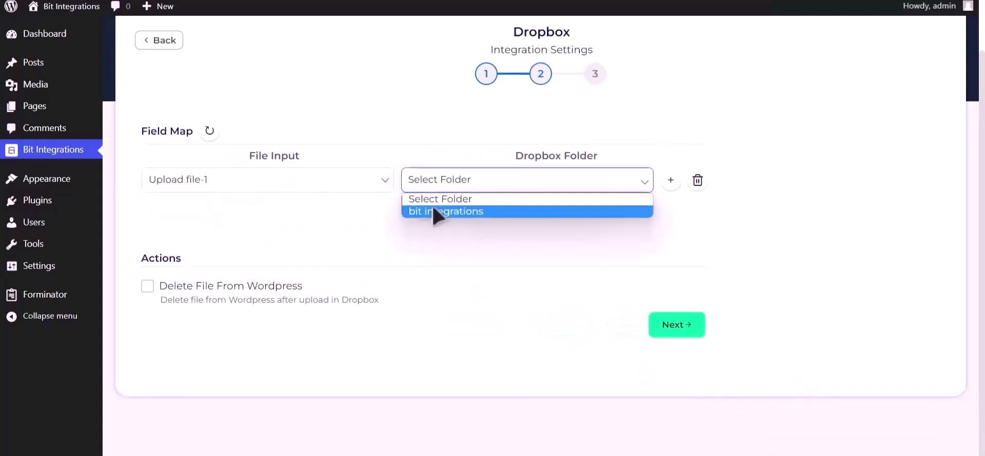
pyautogui.click(514, 214)
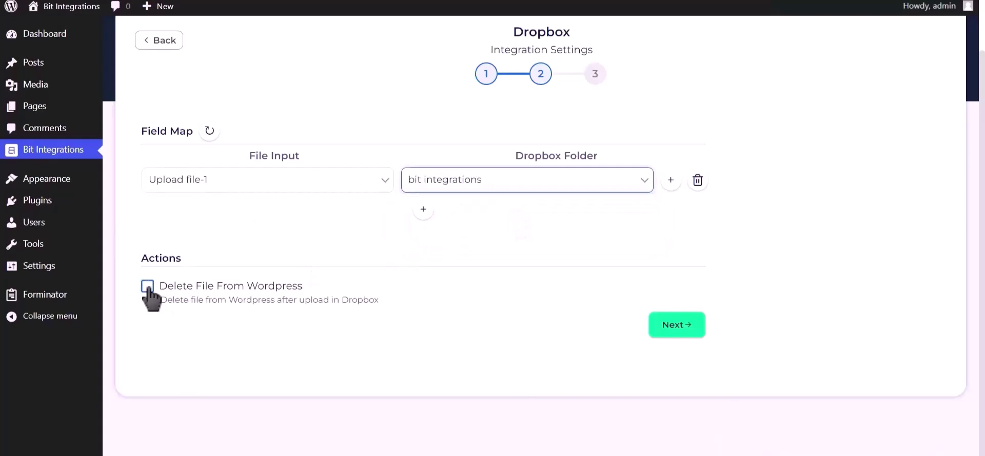
pyautogui.click(674, 325)
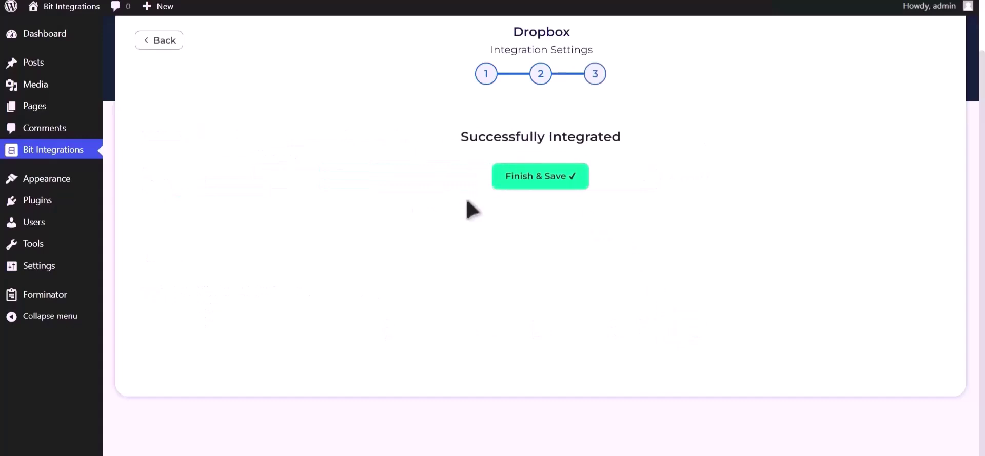
# Step: Save the integration, then enter name 'Bit Integrations', an email address and phone 444555666
pyautogui.click(543, 186)
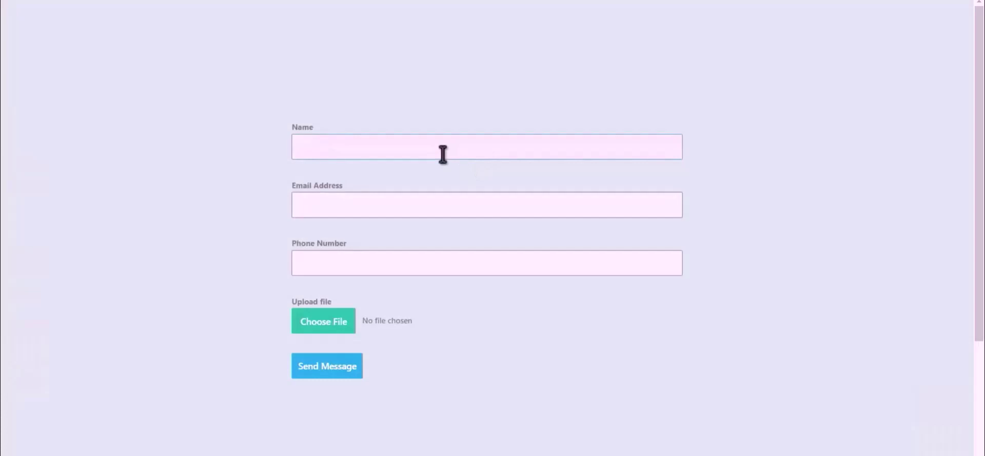
pyautogui.write('Bit')
pyautogui.write(' Inte')
pyautogui.write('gratio')
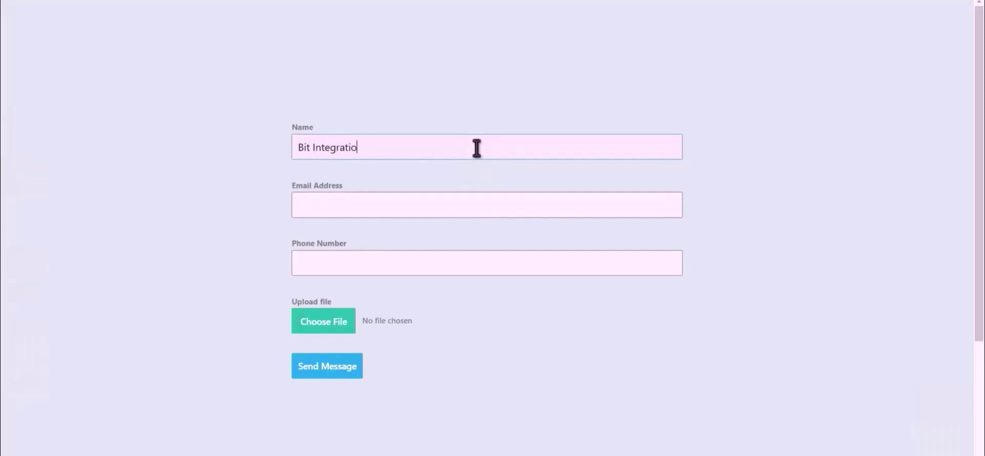
pyautogui.write('ns')
pyautogui.click(477, 202)
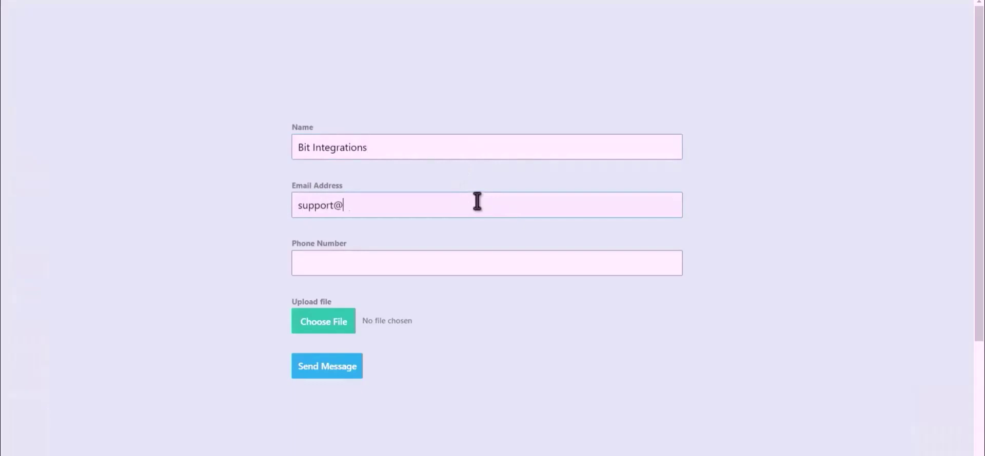
pyautogui.click(430, 267)
pyautogui.write('444')
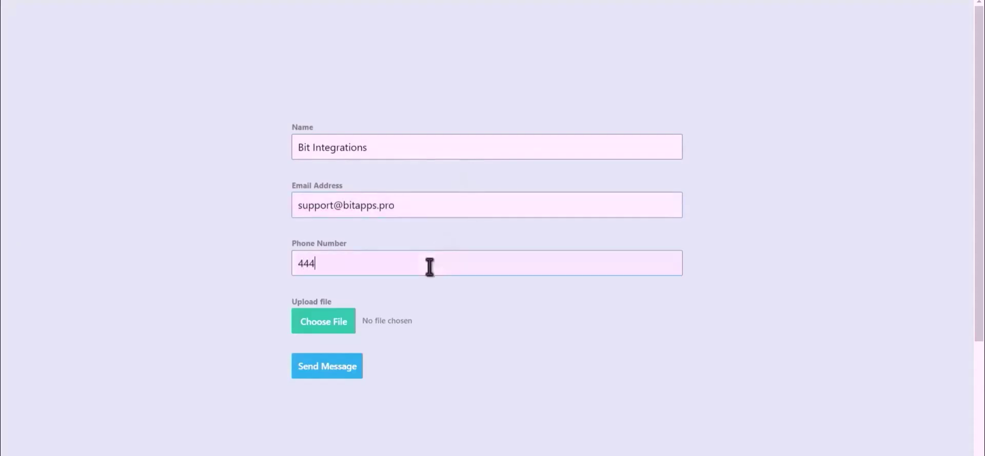
pyautogui.write('555666')
# Step: Attach Bit Integrations.png and submit the form to get the thank-you message
pyautogui.click(310, 331)
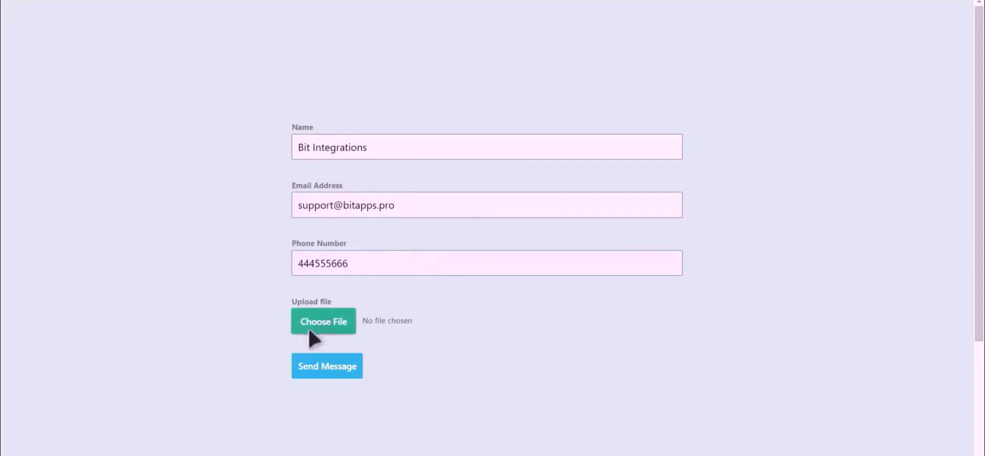
pyautogui.click(309, 332)
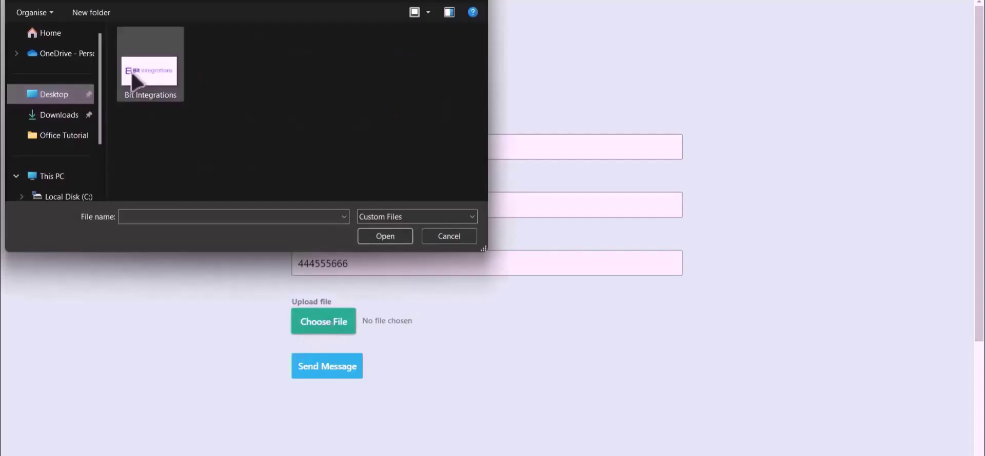
pyautogui.doubleClick(137, 85)
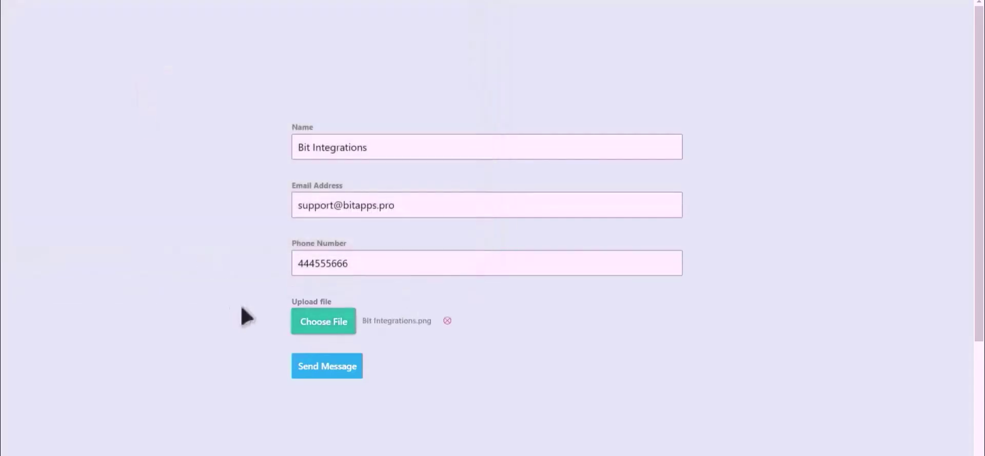
pyautogui.click(328, 372)
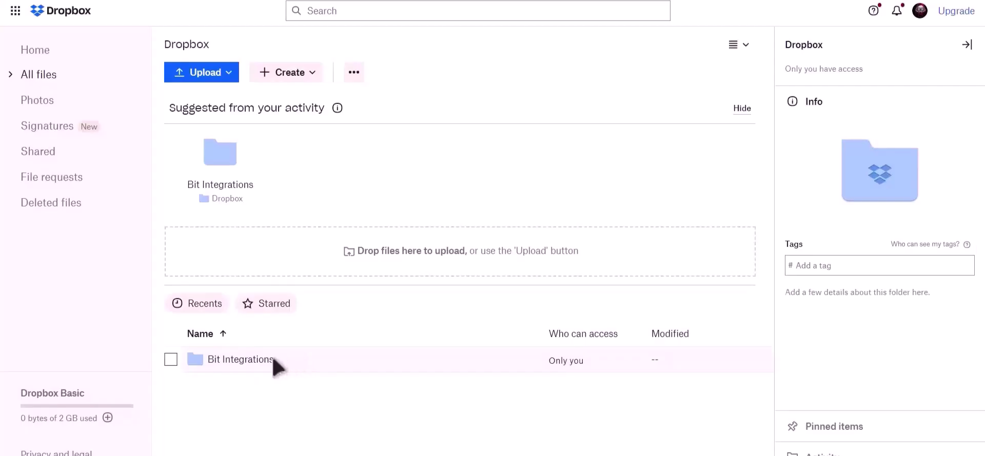
# Step: Open the Bit Integrations folder in Dropbox All files to check for the uploaded PNG
pyautogui.click(256, 361)
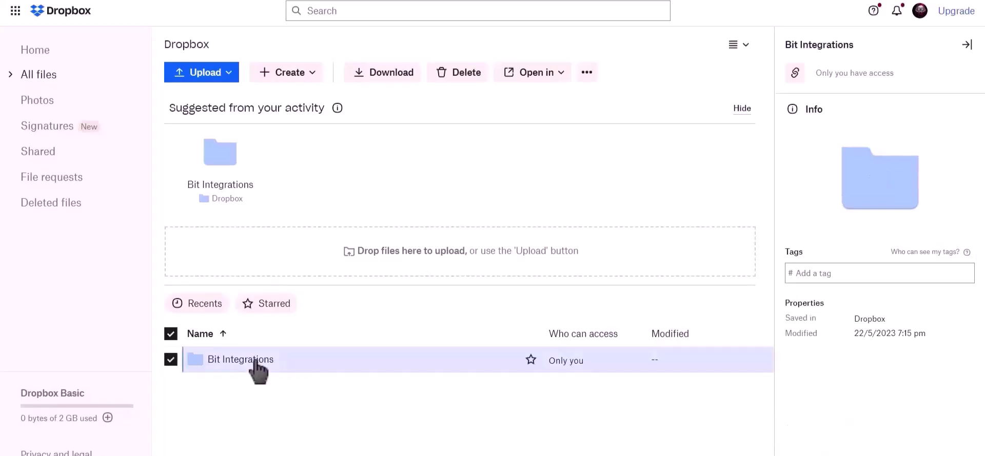
pyautogui.doubleClick(253, 362)
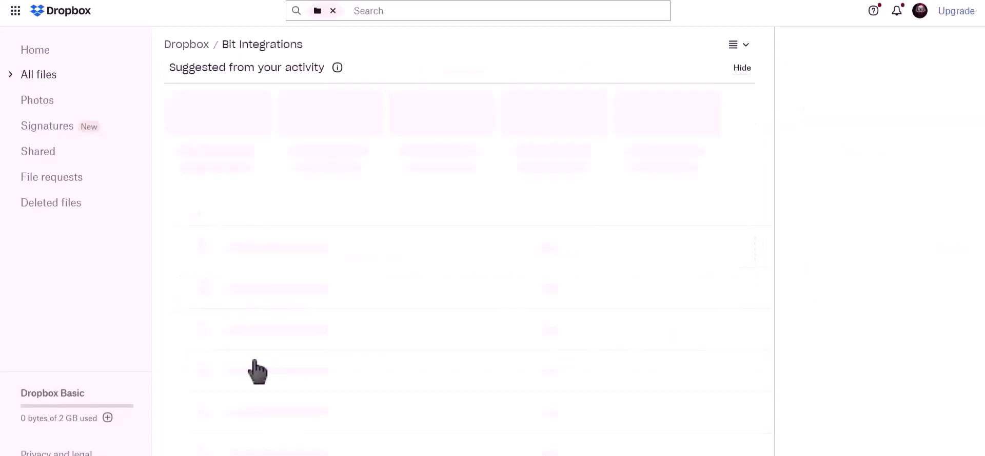